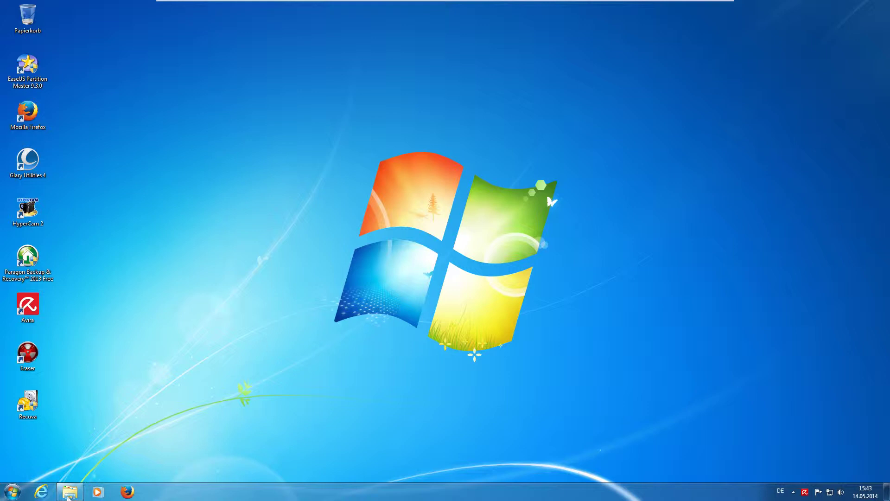
- Show the Bibliotheken view in one Explorer window and open a second window on Computer, moved aside so both can be seen
click(71, 493)
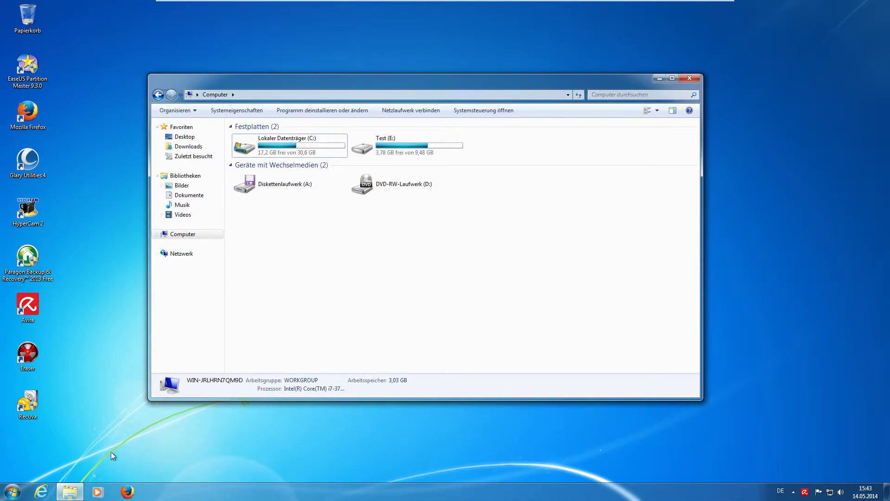
click(201, 178)
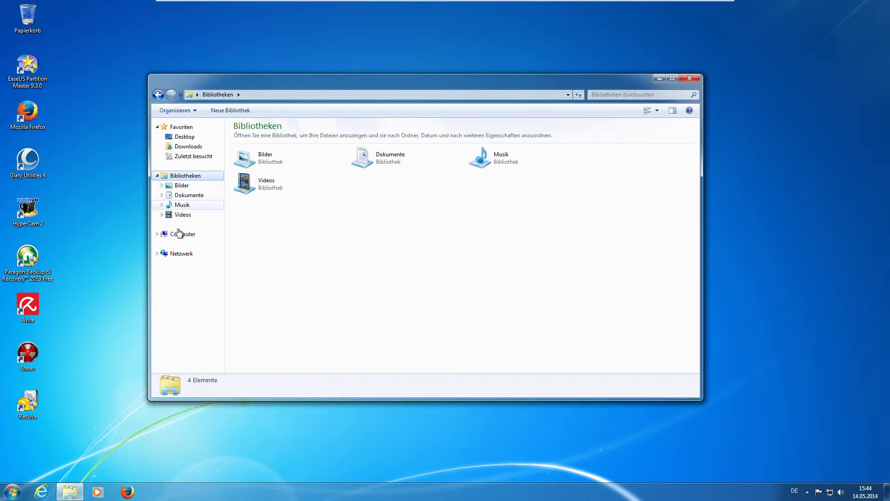
click(12, 493)
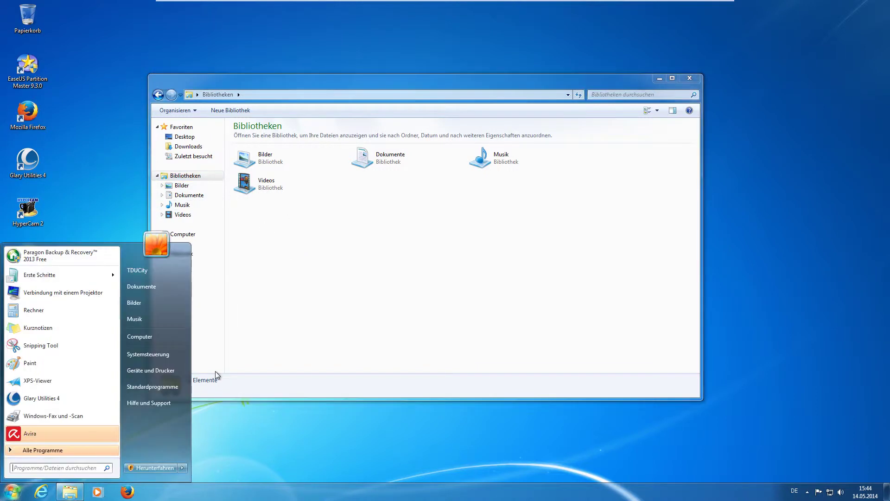
click(169, 338)
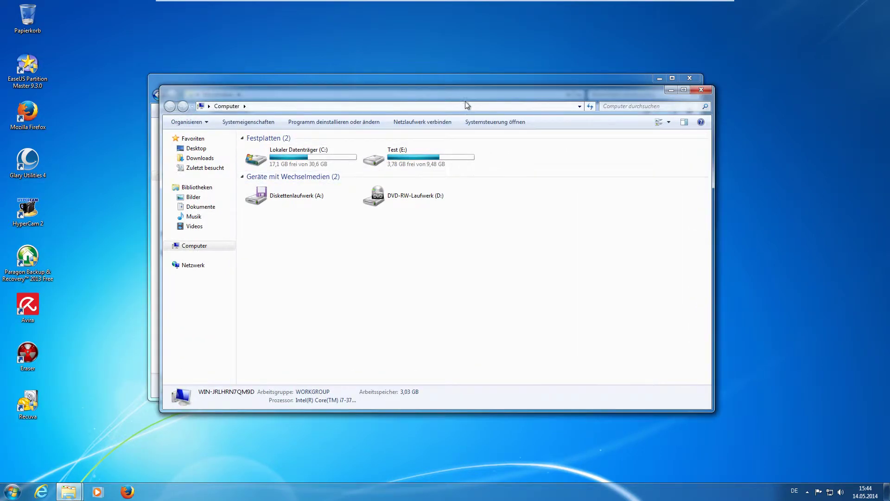
drag(489, 96, 639, 103)
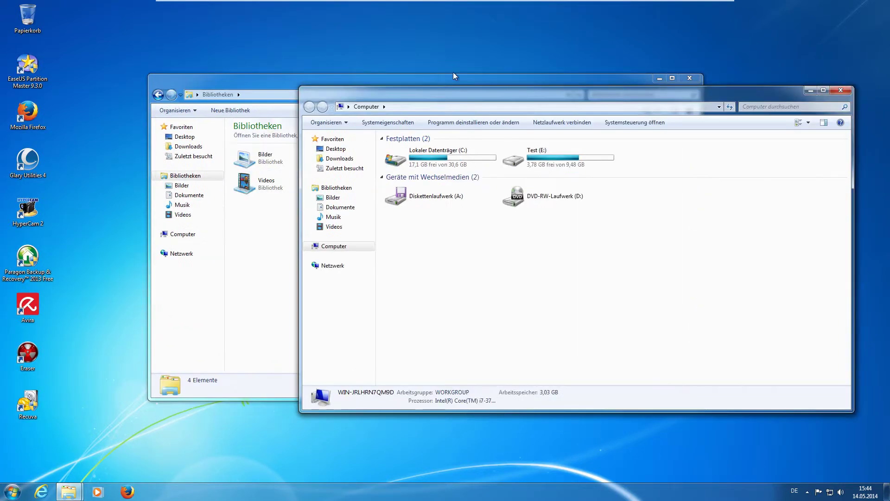
- Create a new folder named "Musik" on drive Test (E:)
double_click(552, 157)
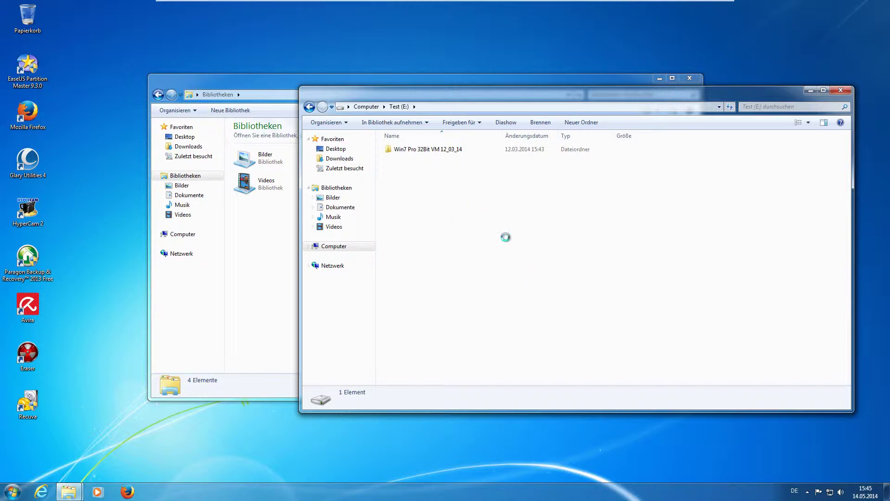
right_click(452, 214)
mouse_move(502, 318)
click(589, 318)
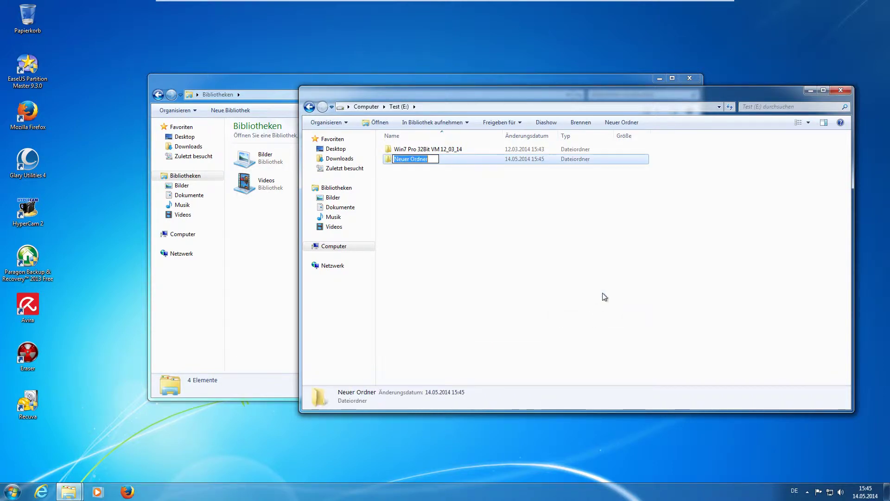
text(Musik)
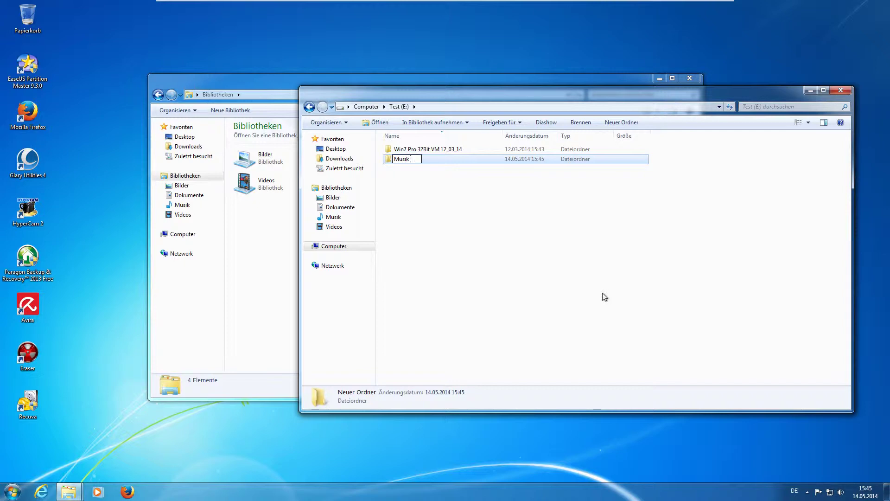
key(Return)
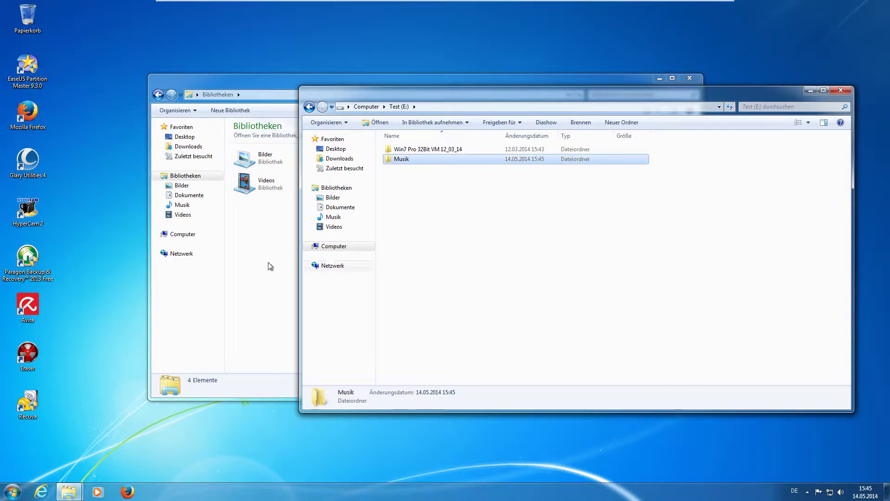
- Create a text document named "musik" inside the new Musik folder on drive E:
double_click(424, 160)
right_click(423, 161)
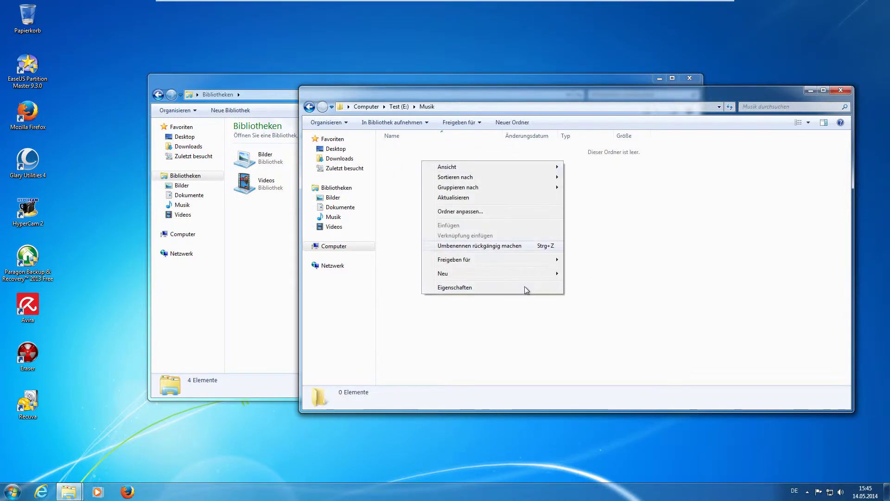
mouse_move(494, 275)
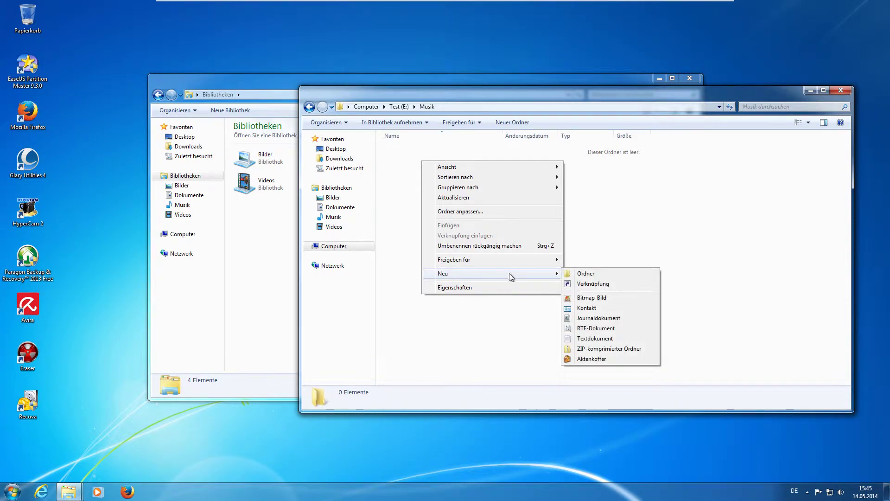
click(610, 339)
text(musik)
key(Return)
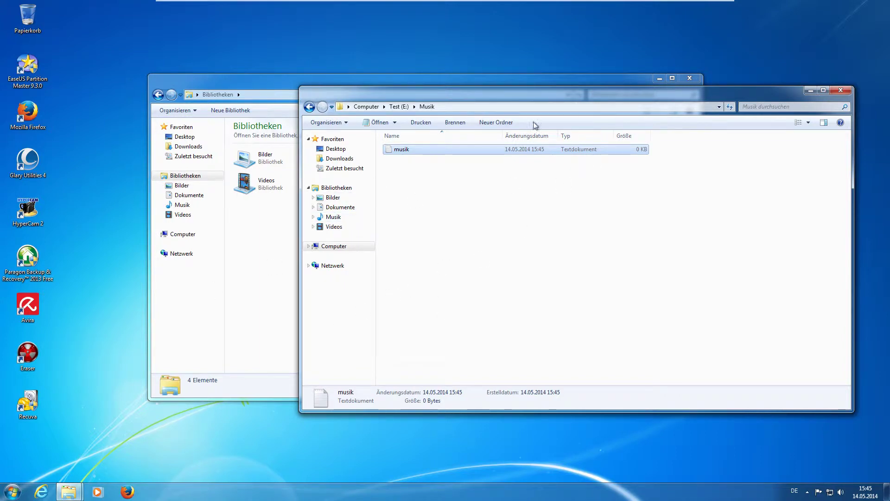
- Display the Musik library in the first Explorer window and shift that window away from the E:\Musik window for comparison
click(276, 268)
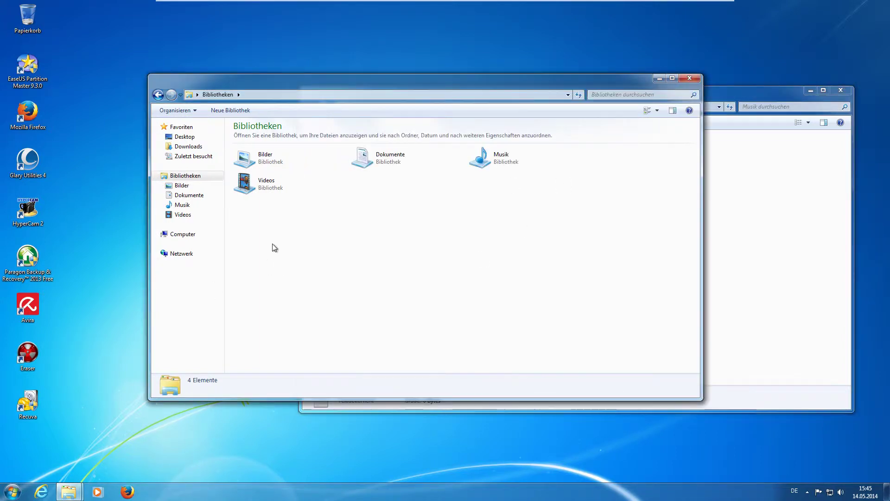
click(196, 205)
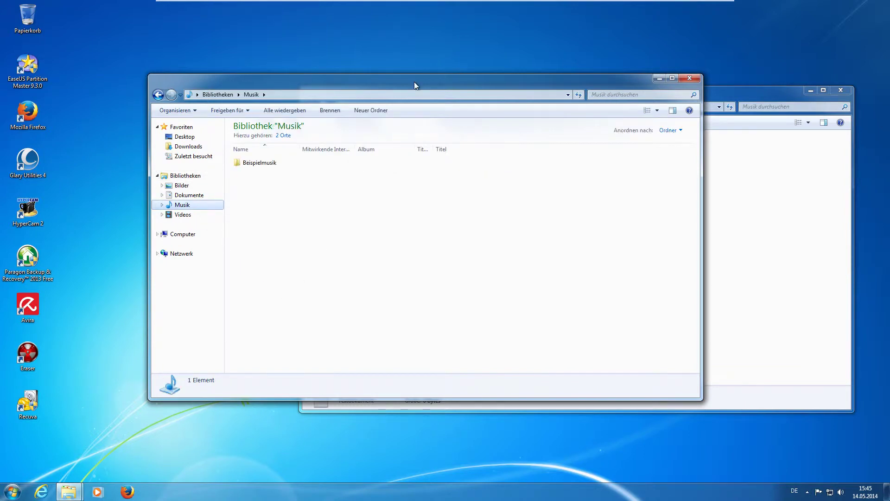
drag(414, 81, 336, 82)
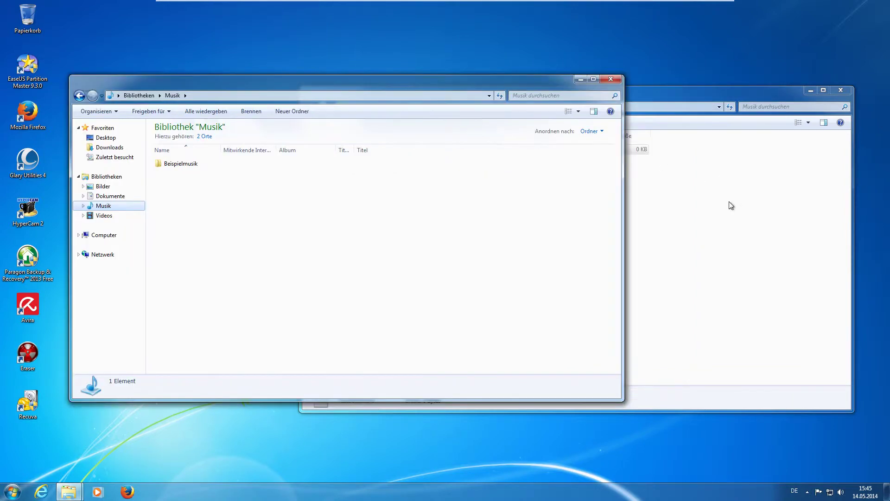
click(728, 275)
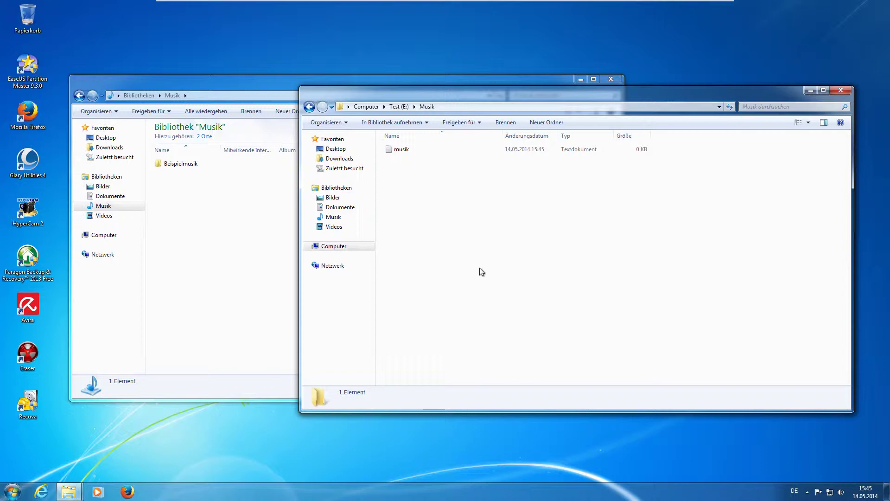
click(167, 214)
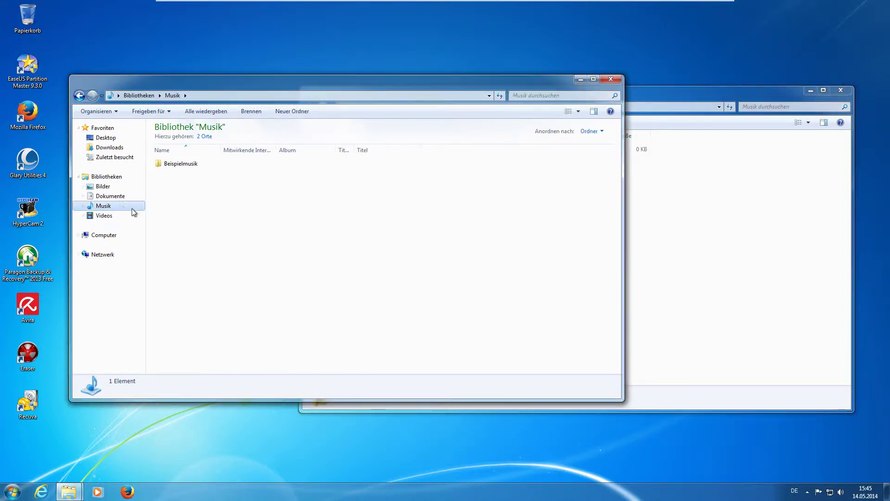
- Add the Musik folder from drive Test (E:) to the Musik library's locations through the library's properties
click(99, 207)
right_click(100, 207)
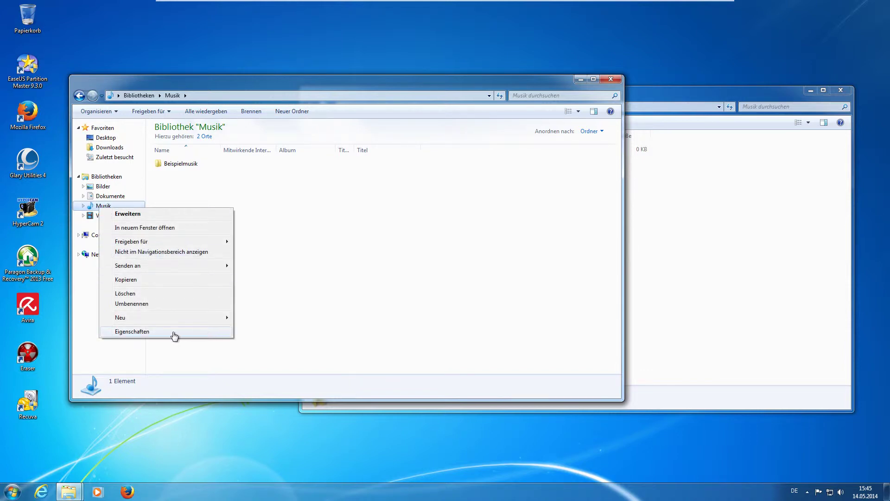
click(141, 330)
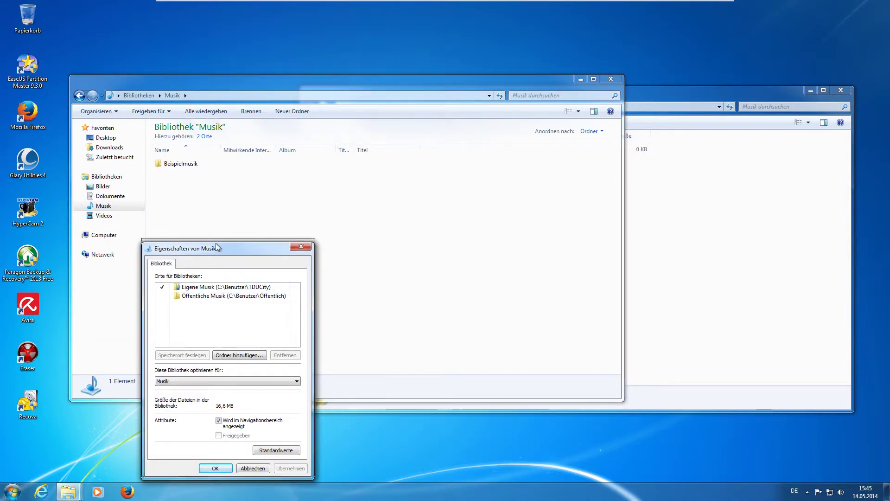
drag(216, 246, 251, 157)
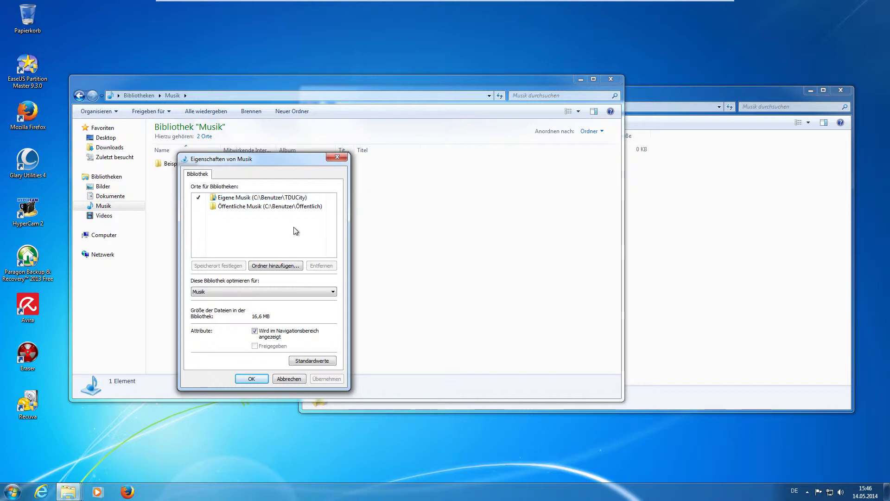
click(285, 266)
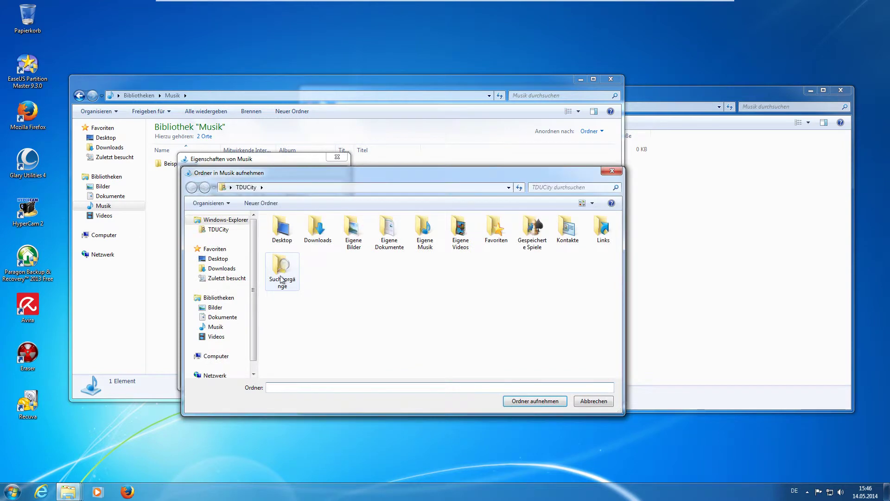
scroll(254, 278, down, 1)
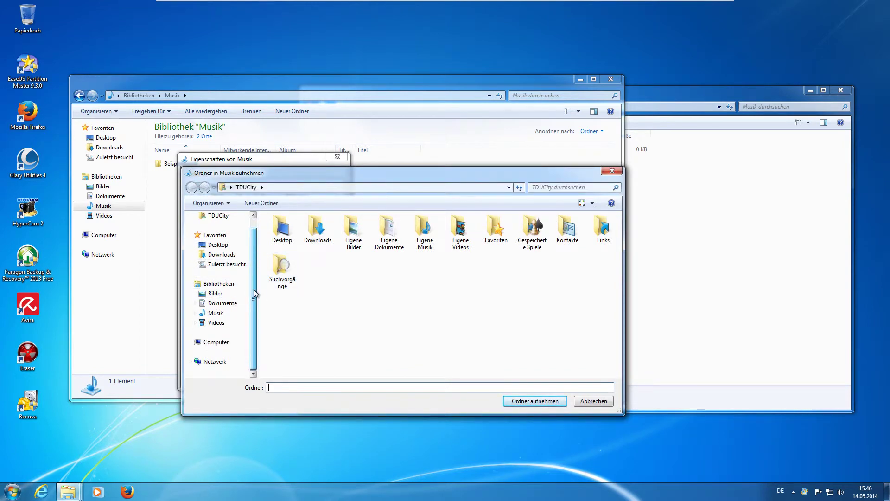
click(219, 342)
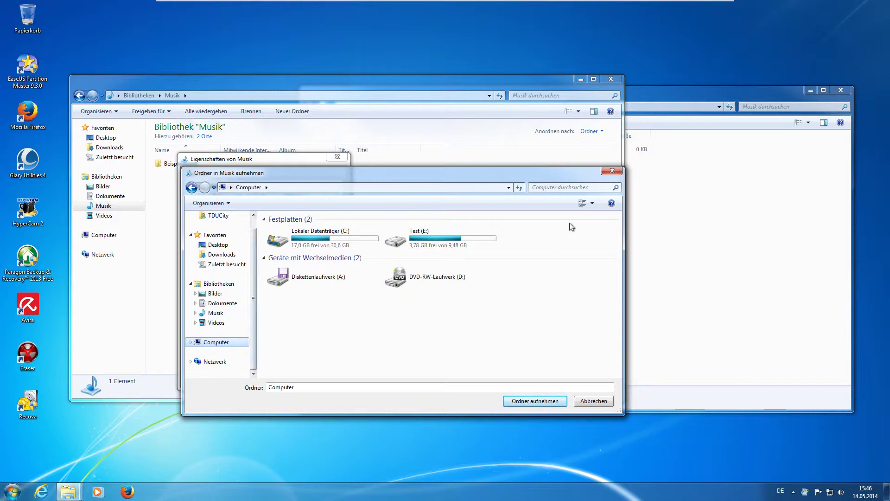
double_click(449, 237)
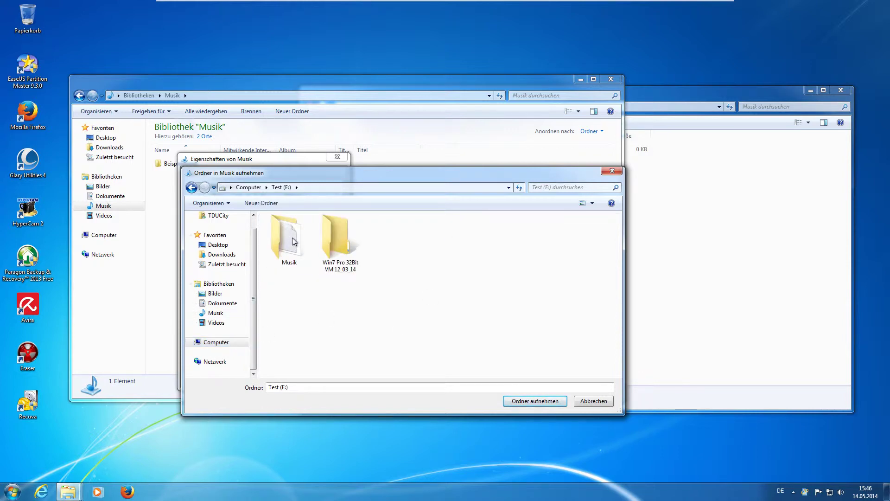
click(293, 240)
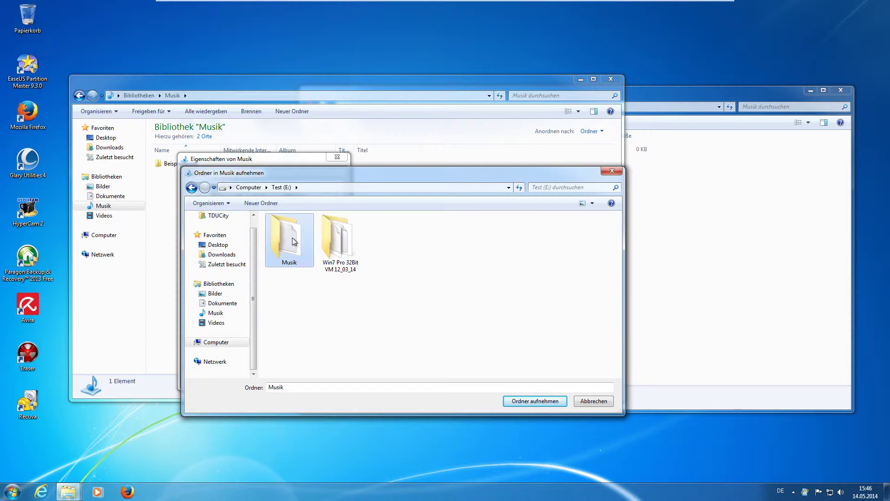
click(551, 402)
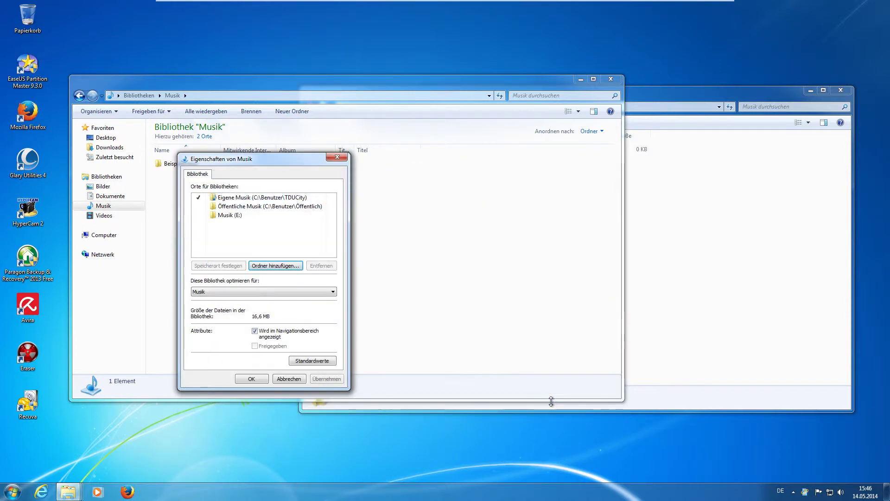
- Make Musik (E:) the default save location of the Musik library, then apply the change and close the properties
click(237, 215)
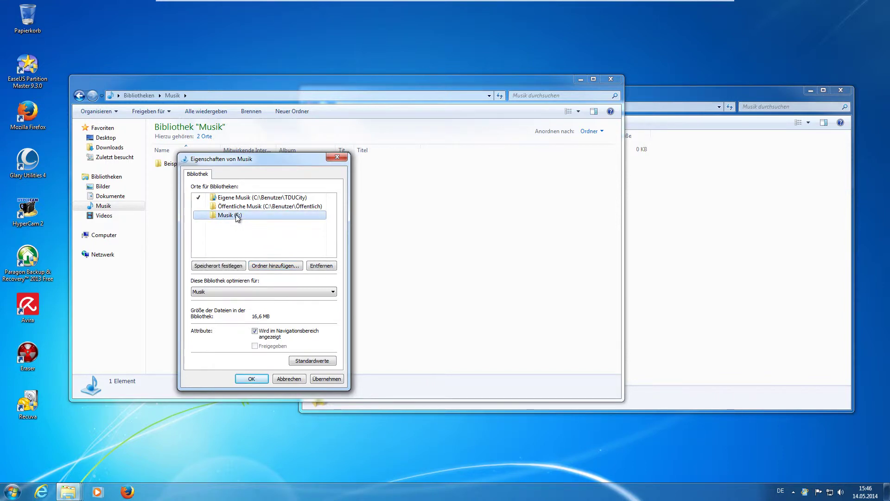
right_click(237, 216)
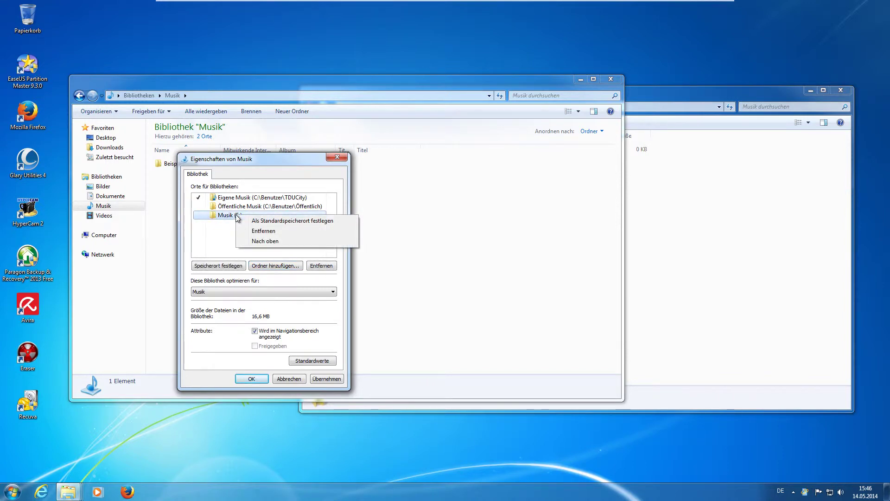
click(291, 222)
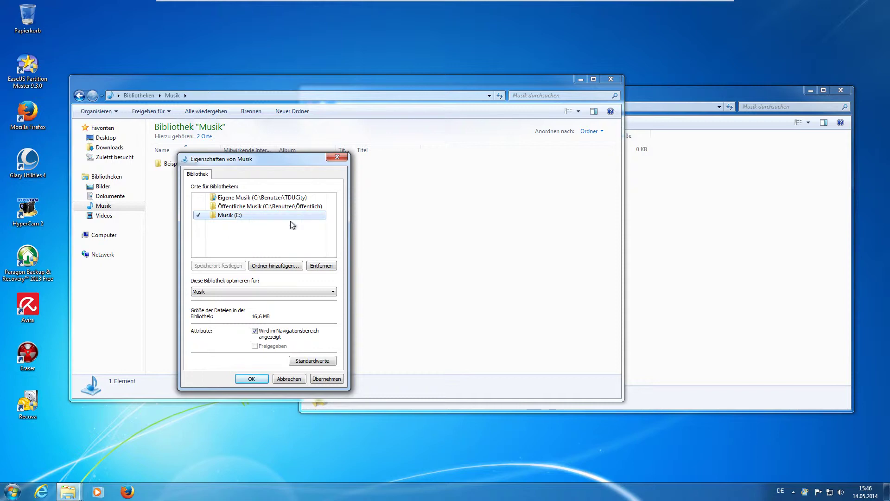
click(327, 379)
click(252, 378)
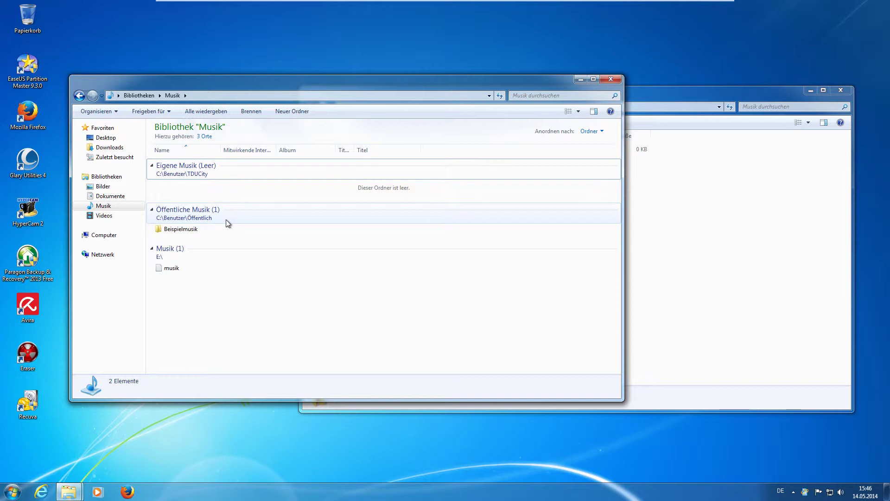
- Remove the Eigene Musik folder from the Musik library's locations through the library's properties
right_click(117, 203)
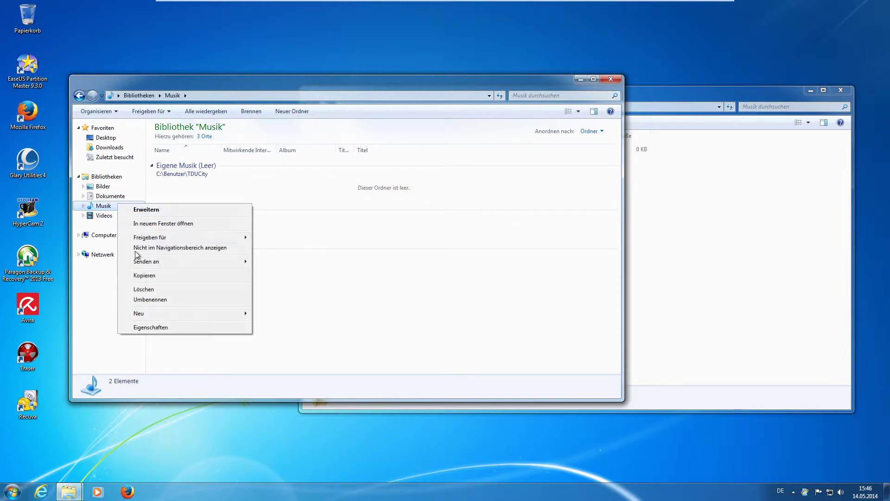
click(196, 329)
drag(299, 246, 295, 210)
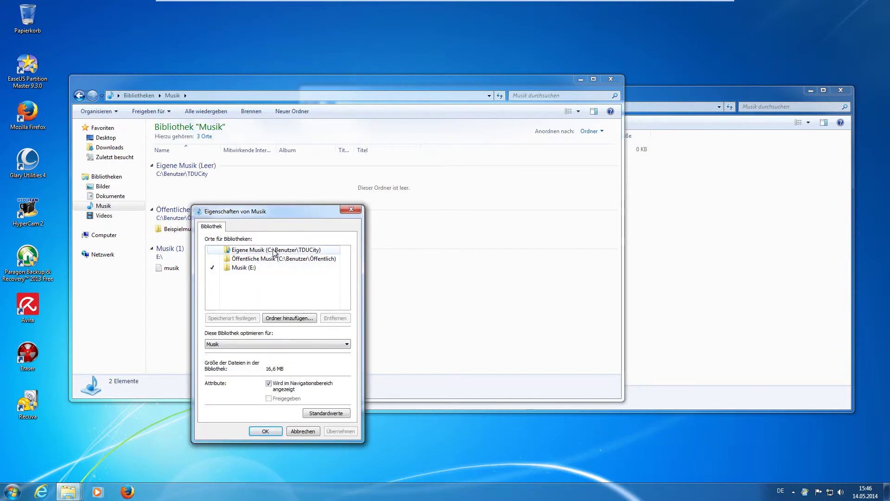
click(273, 251)
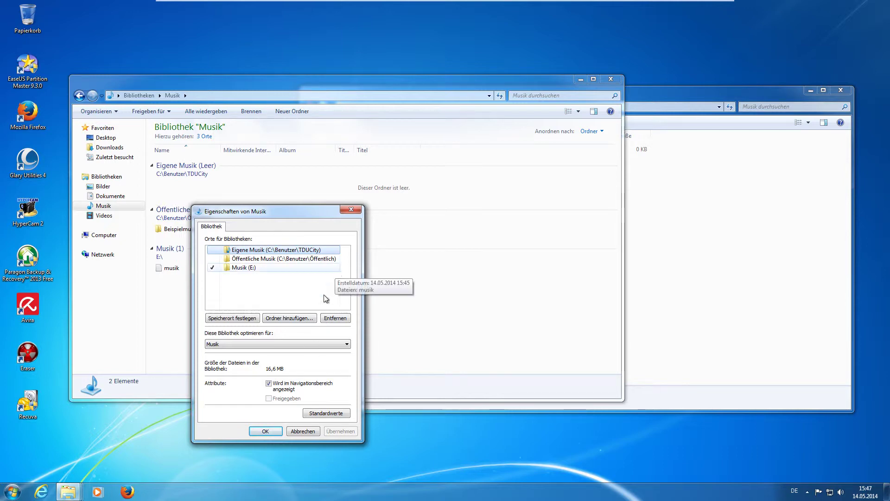
click(341, 319)
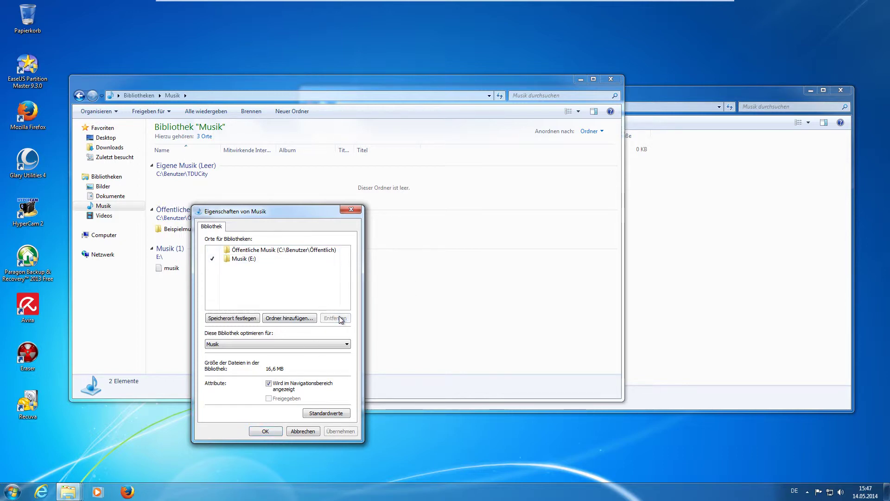
- Remove Öffentliche Musik from the library's locations, leaving only Musik (E:), then apply the change and close the properties
drag(292, 215, 420, 200)
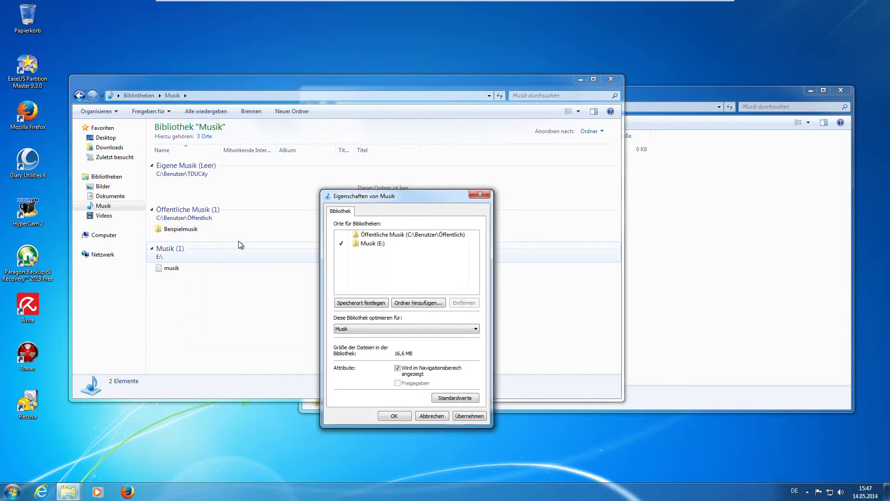
click(441, 234)
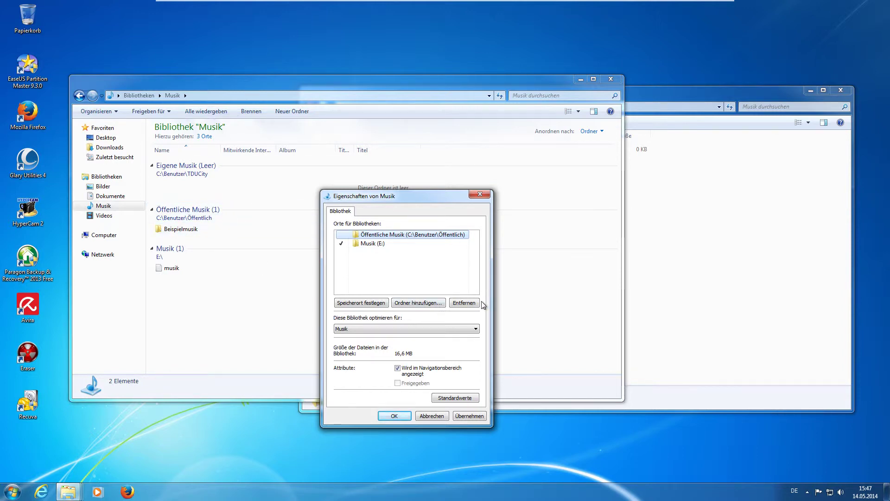
click(468, 303)
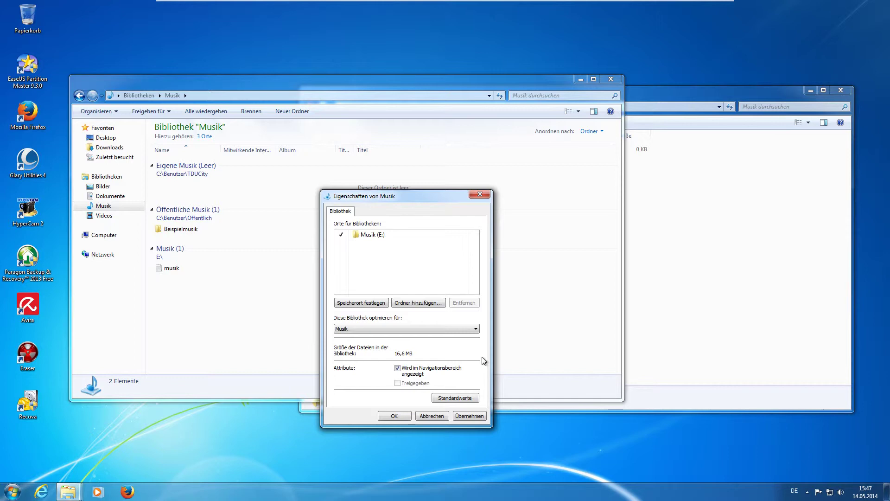
click(482, 417)
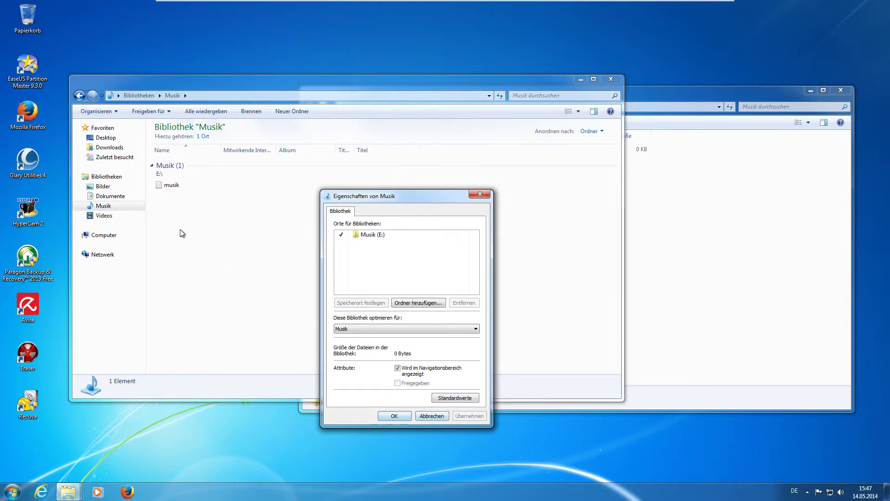
click(395, 416)
- Collapse and re-expand the Musik (E:) group, then close the window and reopen the Musik library to check its contents
click(154, 166)
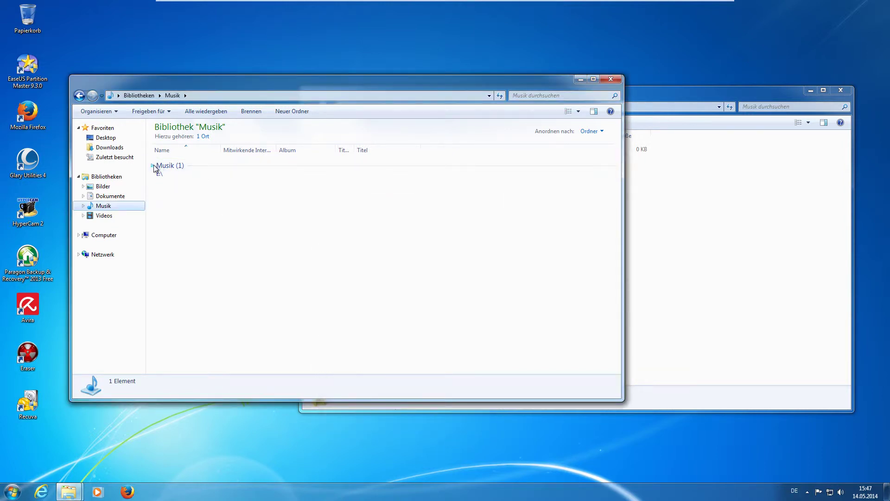
click(154, 166)
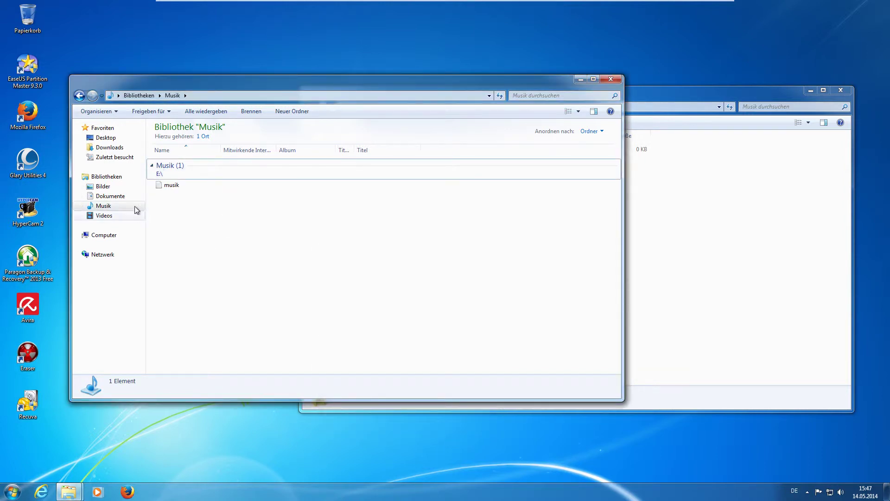
click(612, 78)
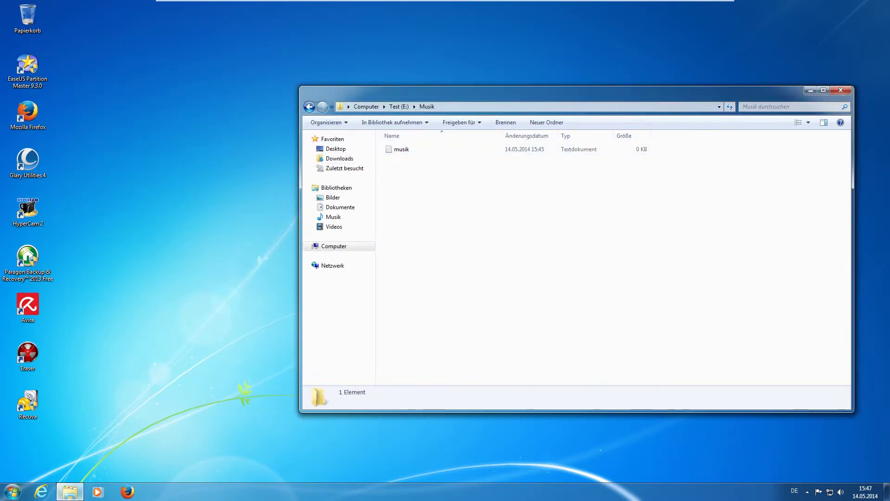
click(12, 492)
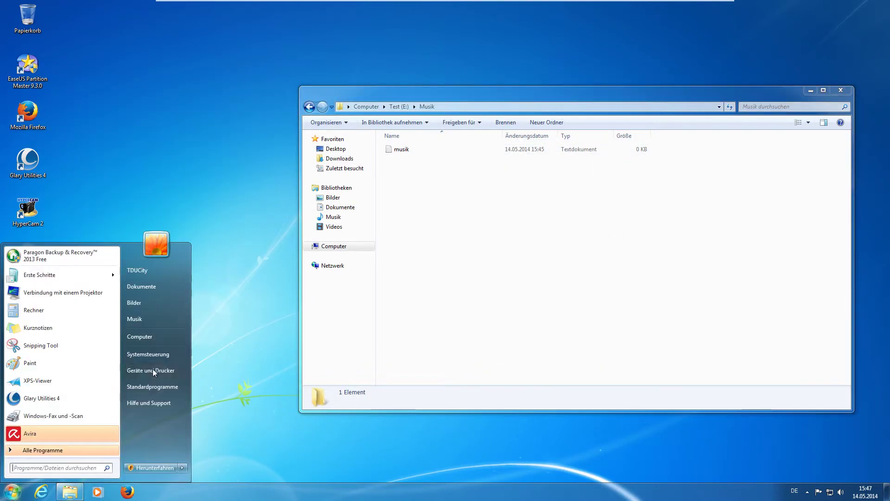
click(162, 318)
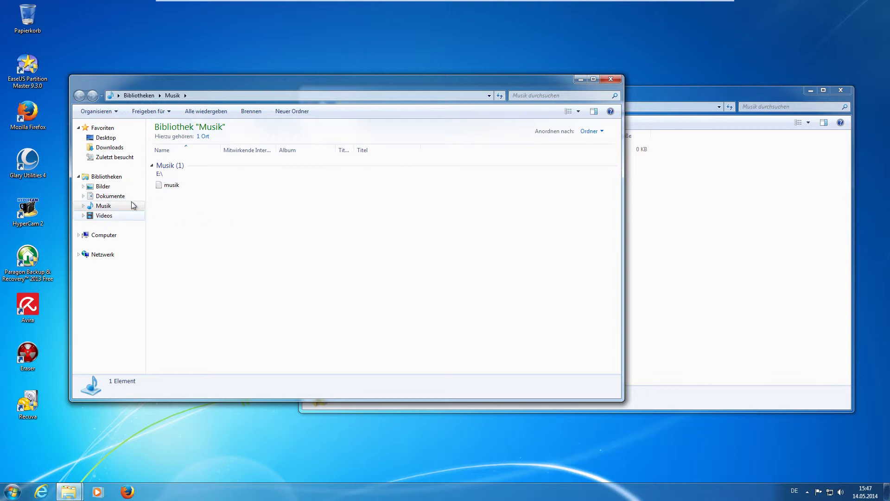
right_click(99, 228)
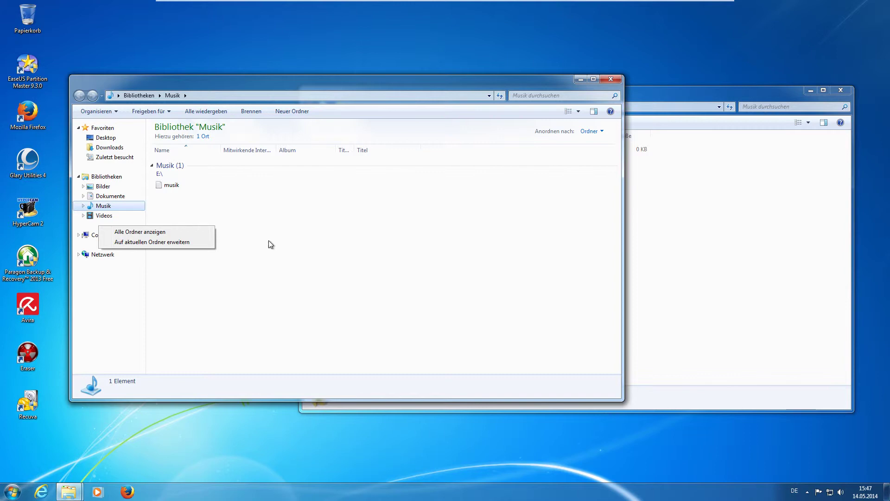
click(274, 254)
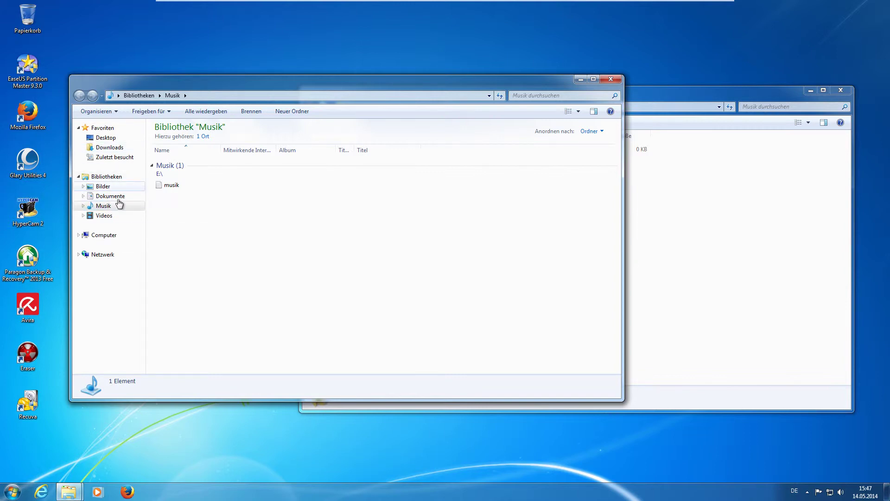
right_click(101, 222)
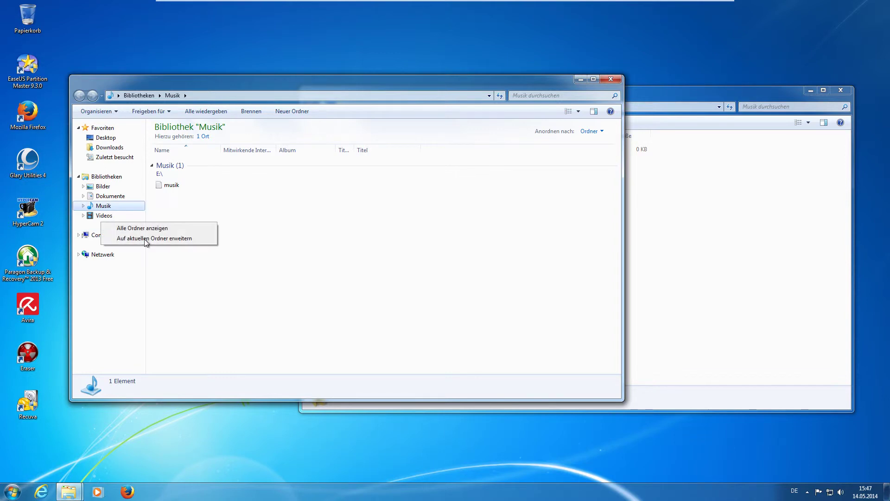
click(272, 307)
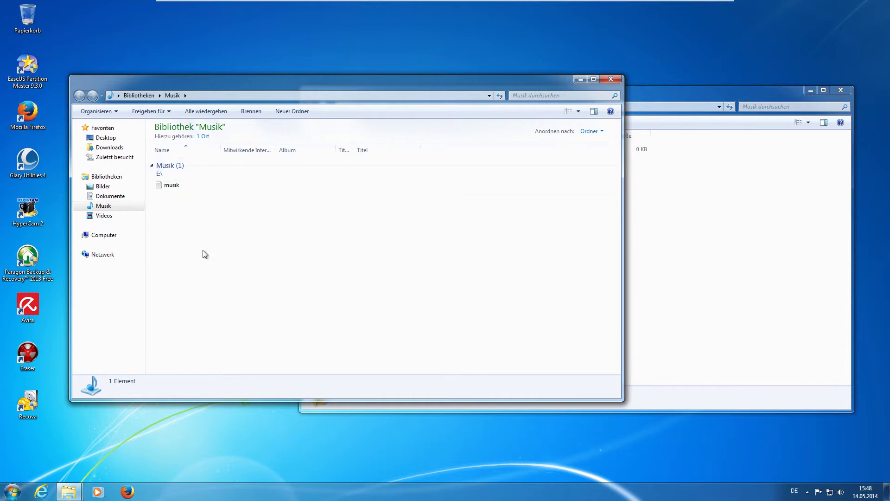
- Restore the Musik library's properties to their default values (Standardwerte), then apply the change and close the properties
right_click(110, 208)
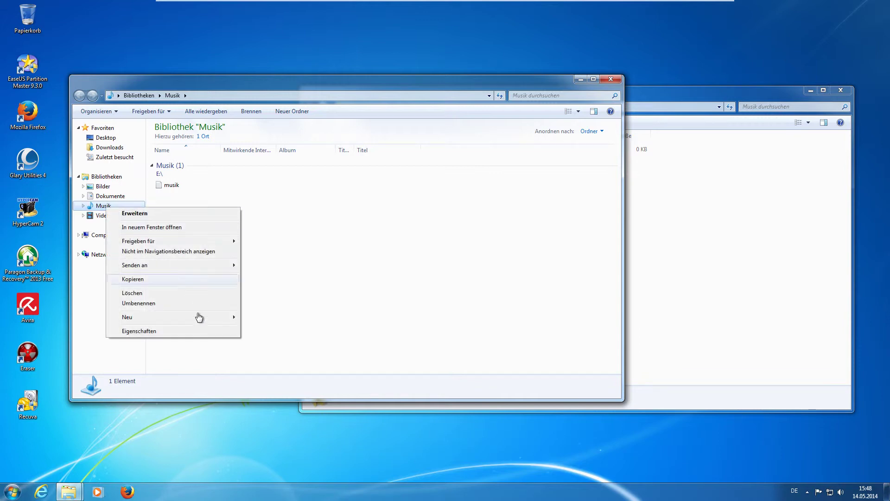
click(190, 341)
right_click(110, 206)
click(165, 330)
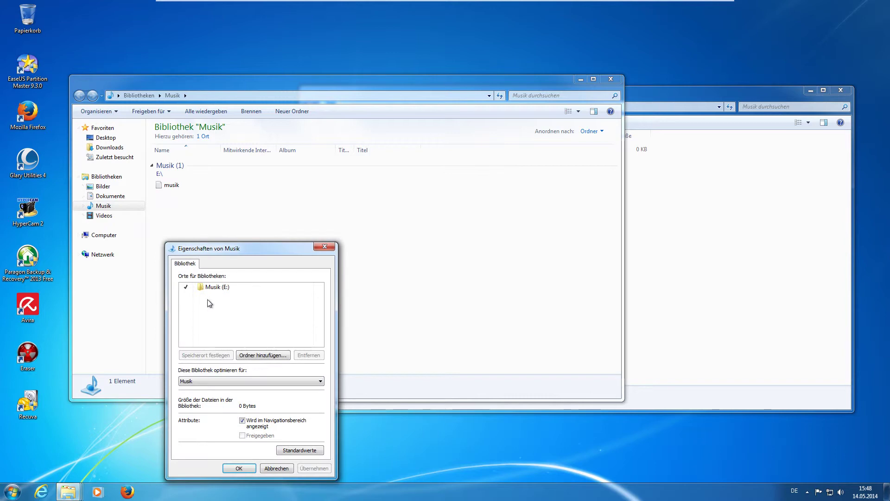
drag(273, 246, 352, 119)
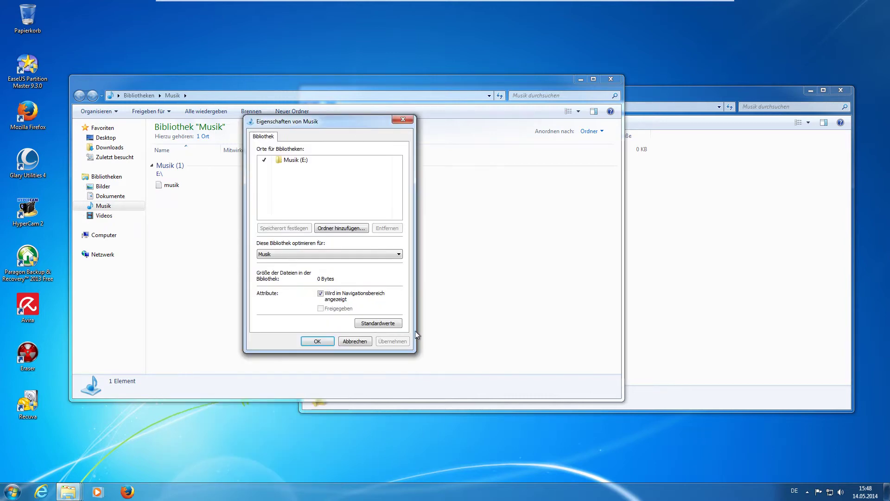
click(392, 324)
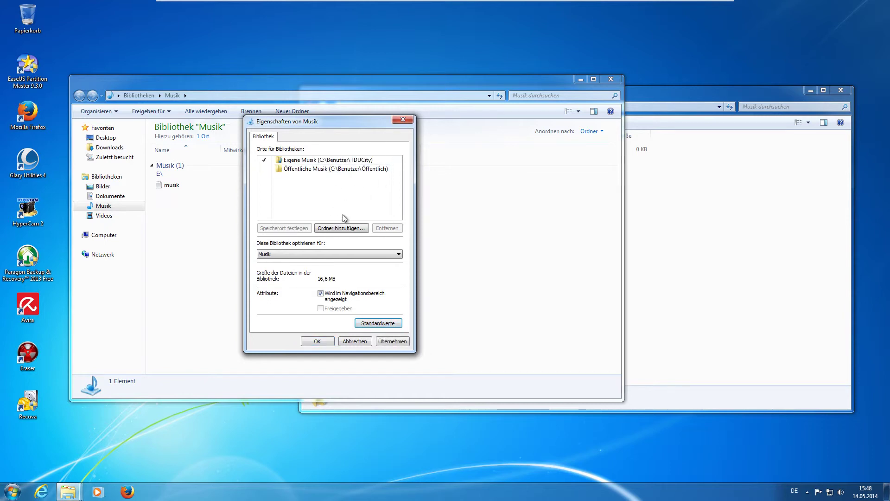
click(395, 341)
click(308, 342)
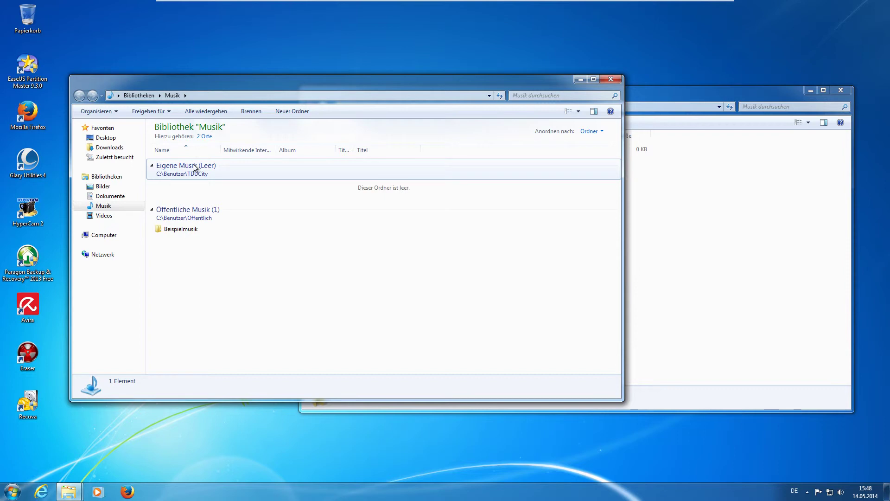
- Collapse both location groups and examine the Musik library's properties, including its location options and the content types it can be optimized for
click(156, 171)
click(158, 205)
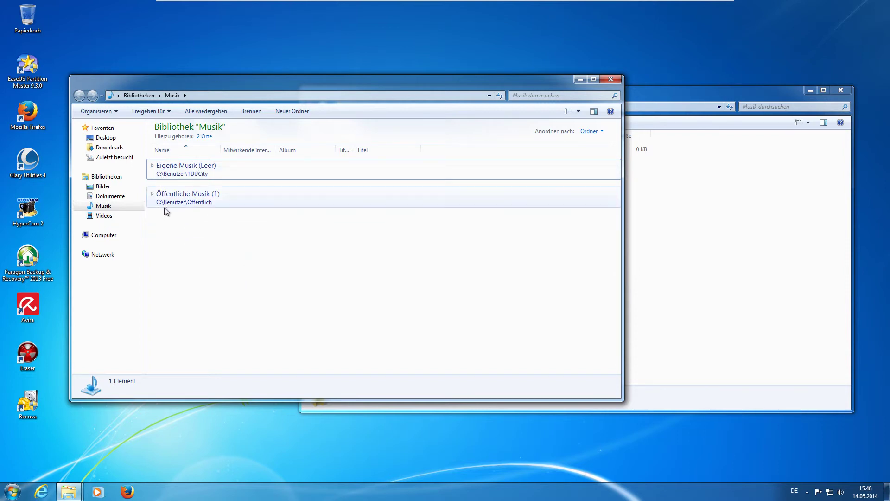
right_click(108, 208)
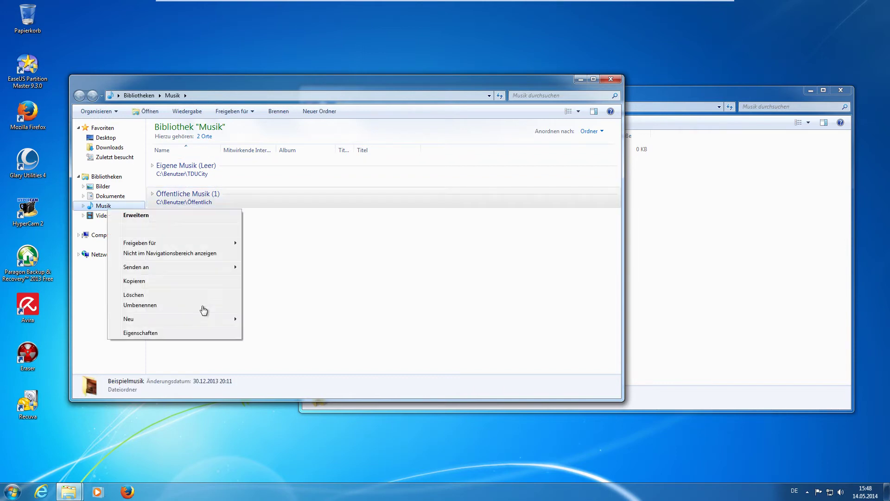
click(186, 332)
drag(269, 246, 290, 167)
right_click(285, 218)
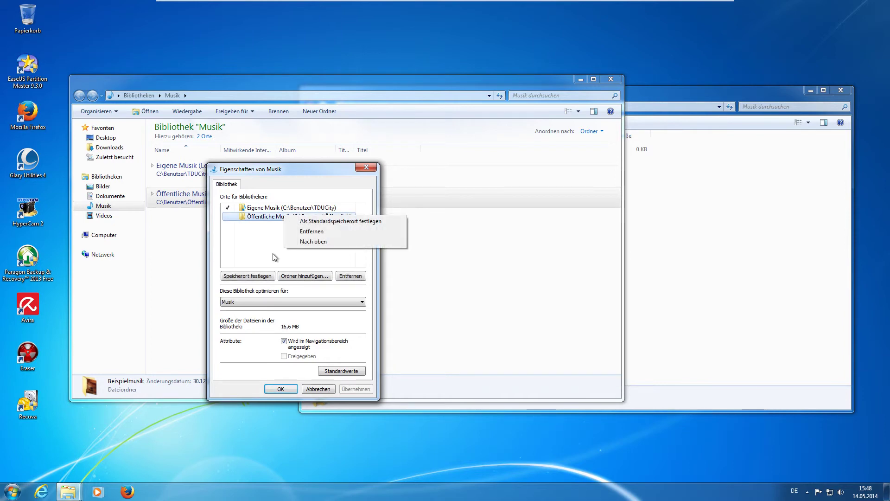
click(267, 239)
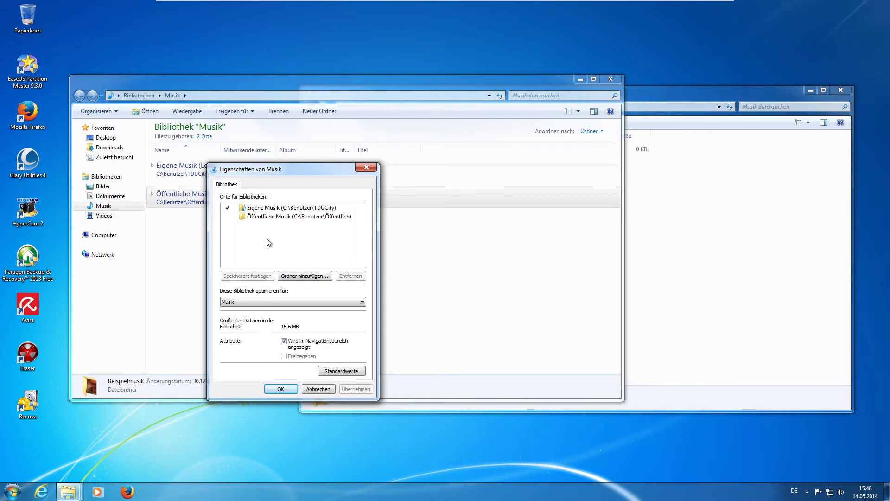
click(299, 216)
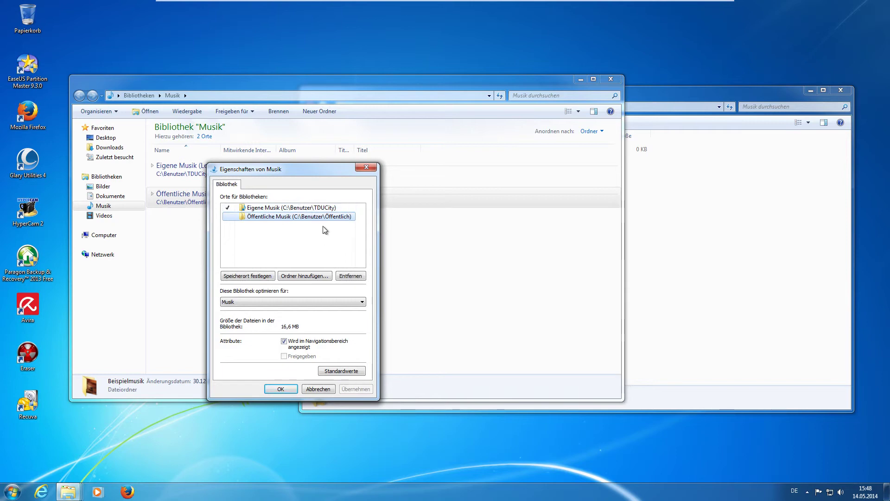
drag(296, 170, 423, 176)
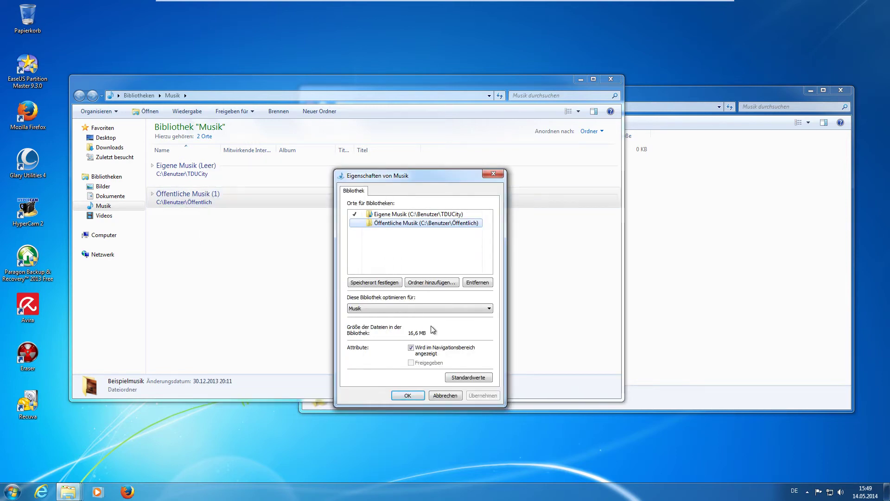
click(450, 309)
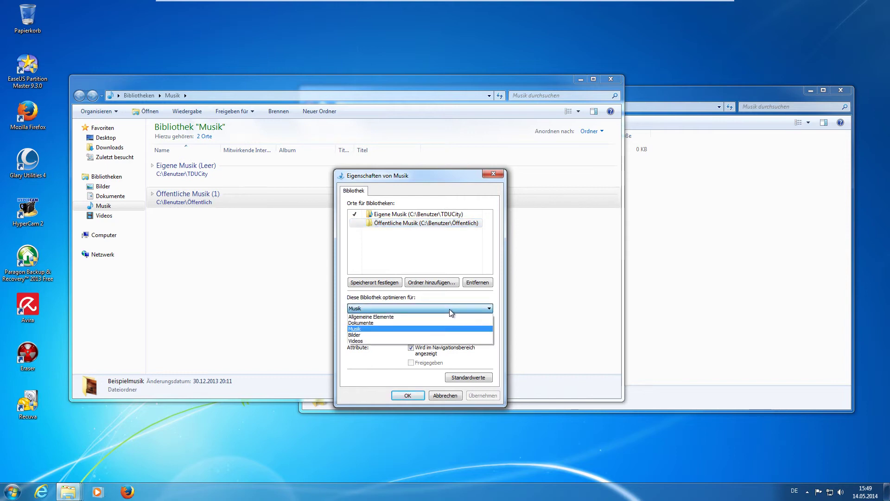
click(416, 308)
click(455, 376)
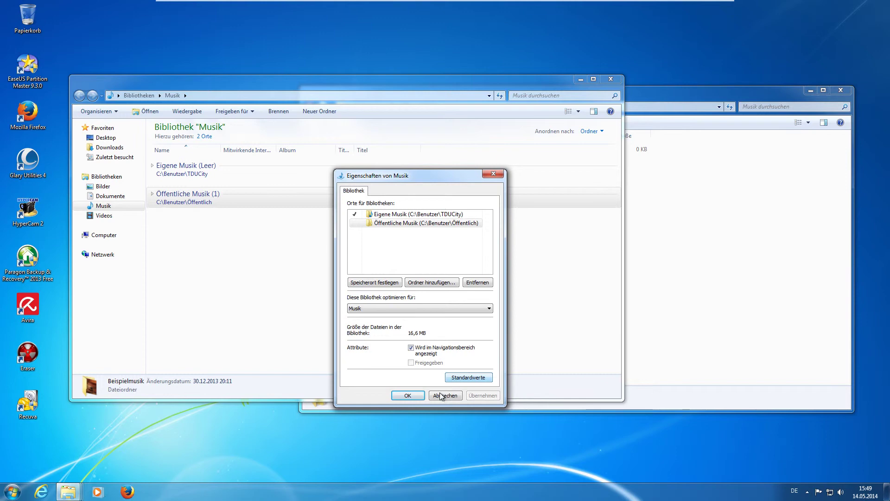
click(485, 392)
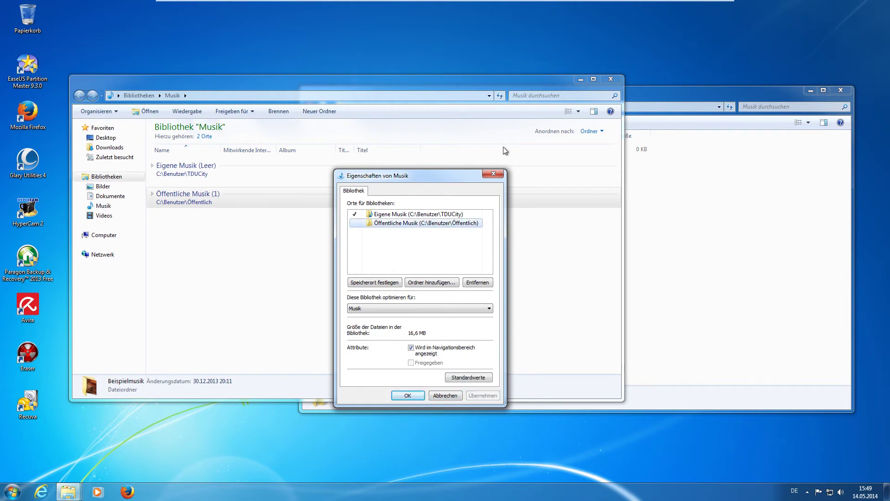
- Close the Musik library's properties and both open Explorer windows
click(496, 174)
click(611, 79)
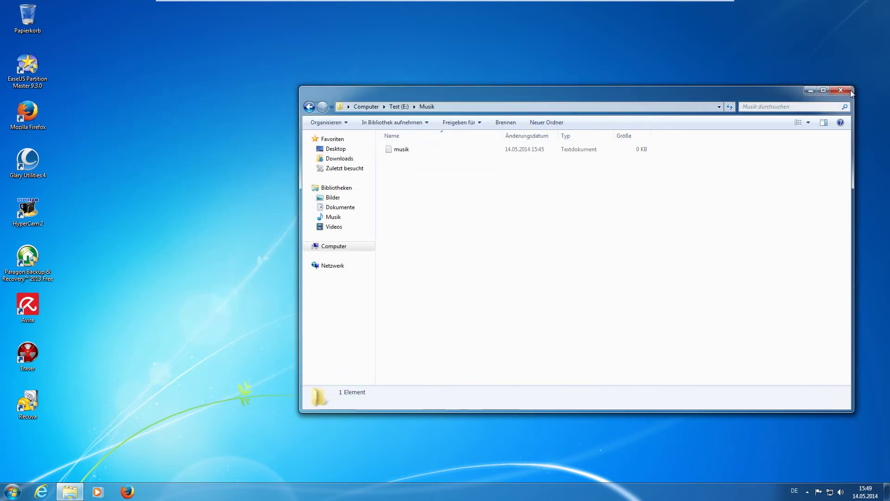
click(844, 90)
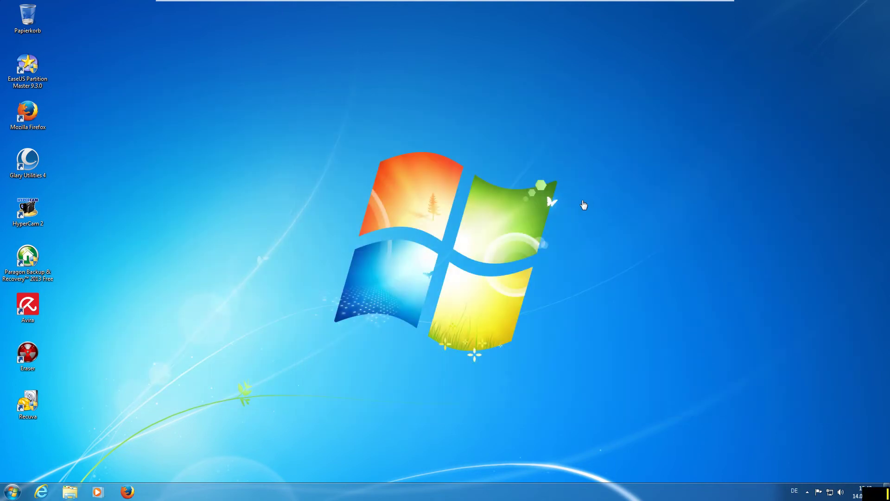